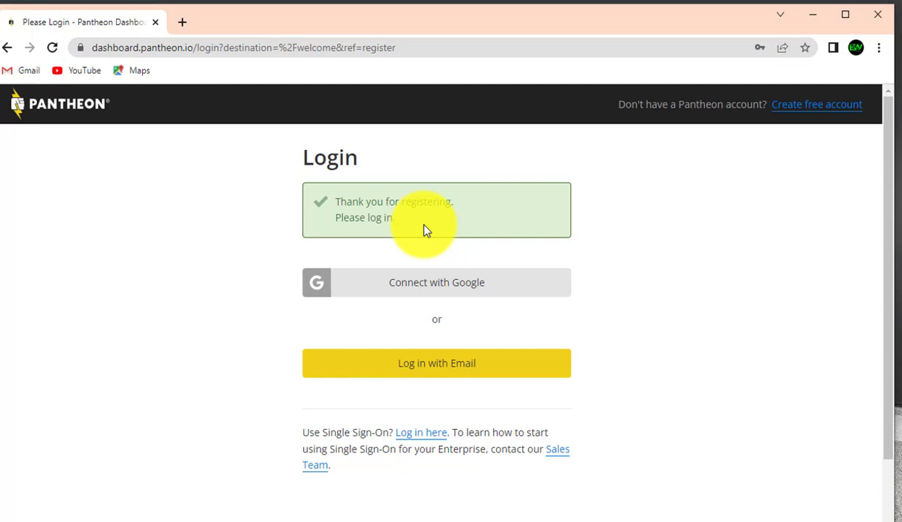
Log in to Pantheon through the e-mail option with the account e-mail and password
{"action": "left_click", "coordinate": [434, 377]}
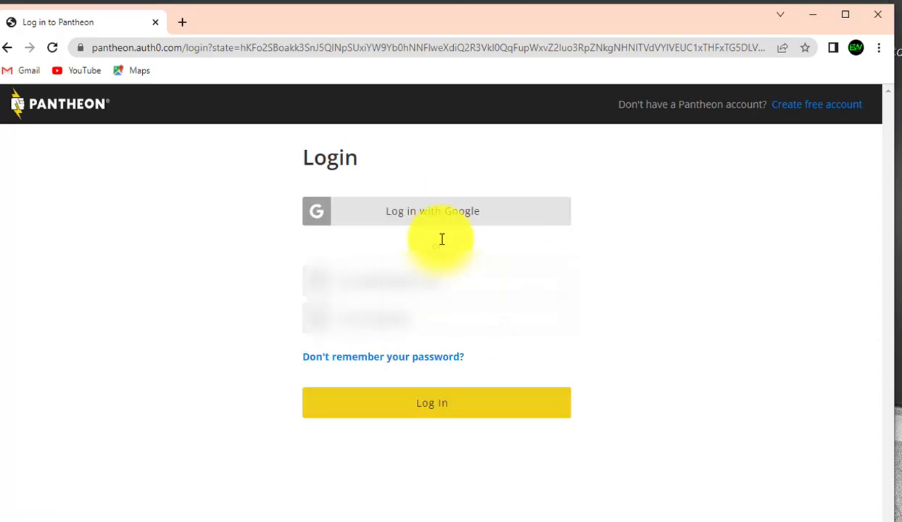
{"action": "left_click", "coordinate": [403, 282]}
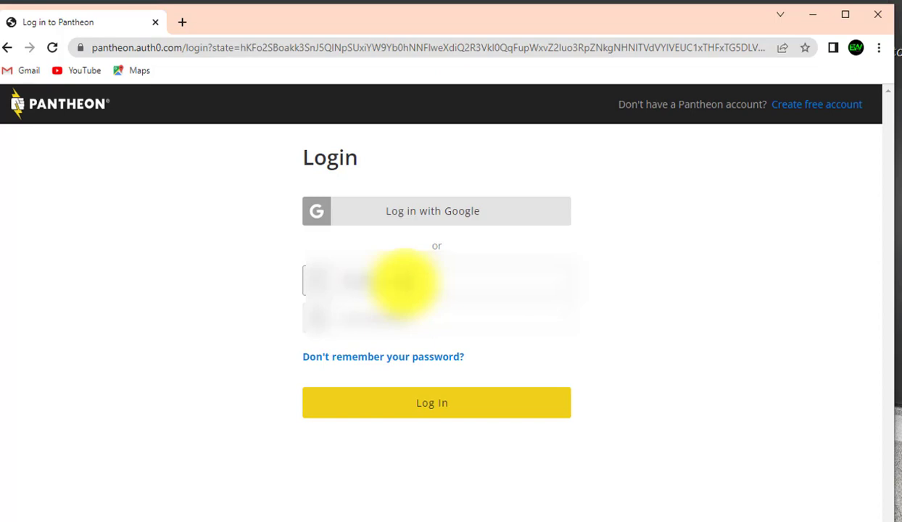
{"action": "type", "text": ".com"}
{"action": "key", "text": "Tab"}
{"action": "type", "text": "*"}
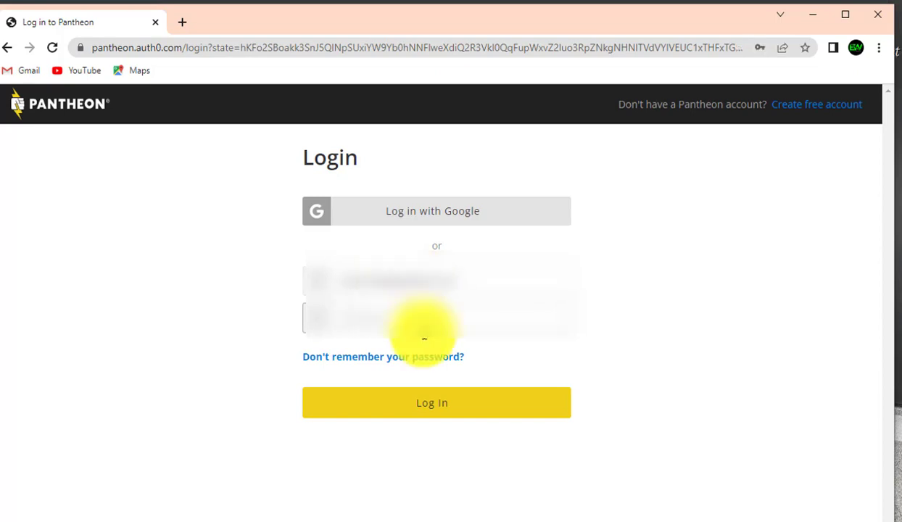
{"action": "left_click", "coordinate": [460, 403]}
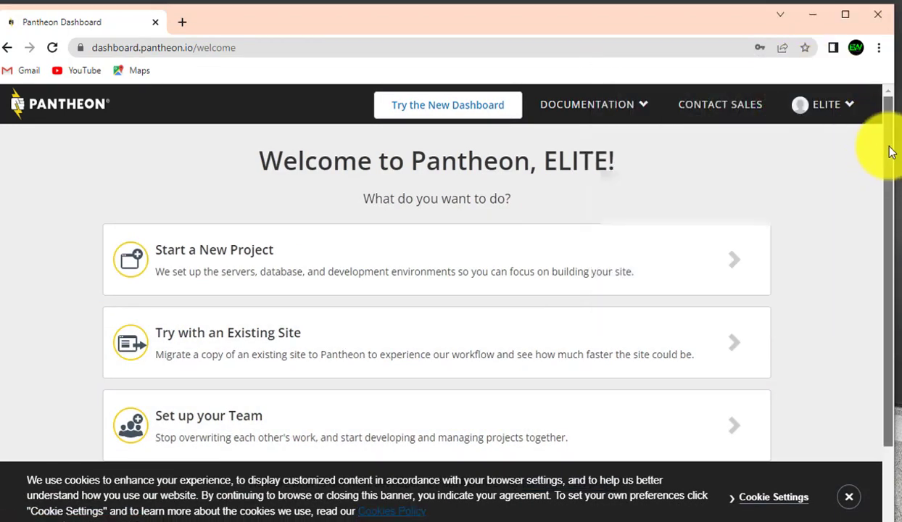
Choose Start a New Project on the Pantheon welcome page
{"action": "left_click_drag", "start_coordinate": [889, 167], "coordinate": [879, 256]}
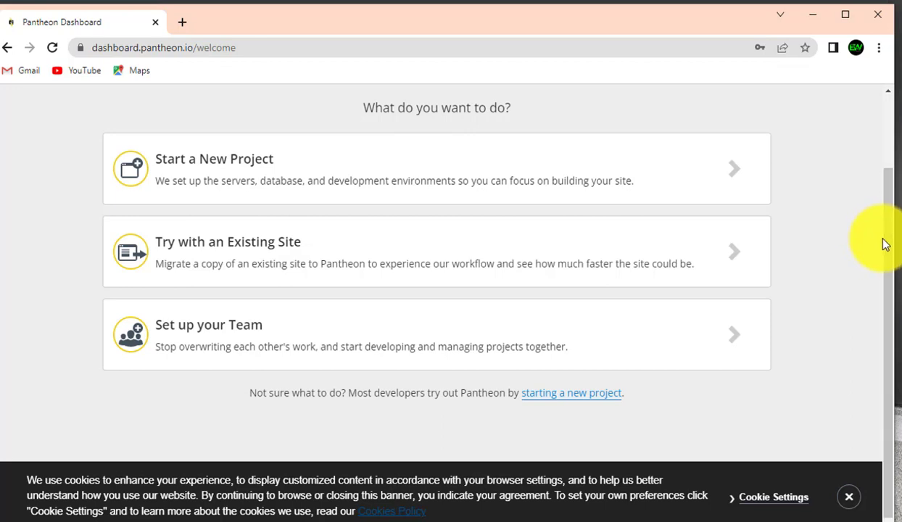
{"action": "left_click_drag", "start_coordinate": [886, 247], "coordinate": [884, 224]}
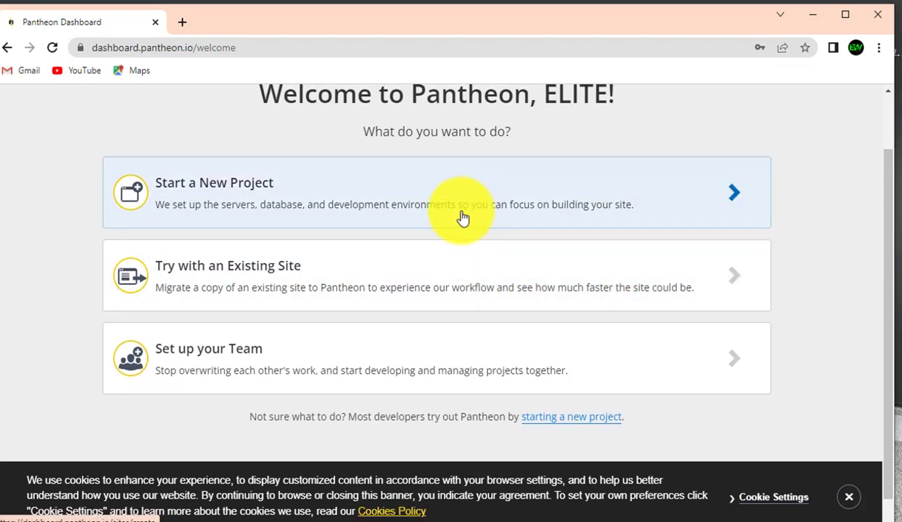
{"action": "left_click", "coordinate": [462, 218]}
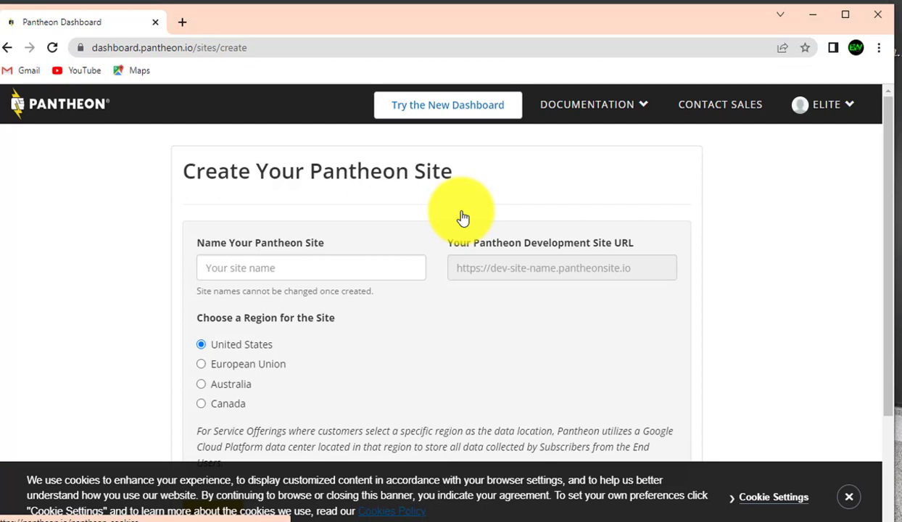
Dismiss the cookie notice, name the site 'brandup' in the United States region, and continue
{"action": "left_click", "coordinate": [310, 264]}
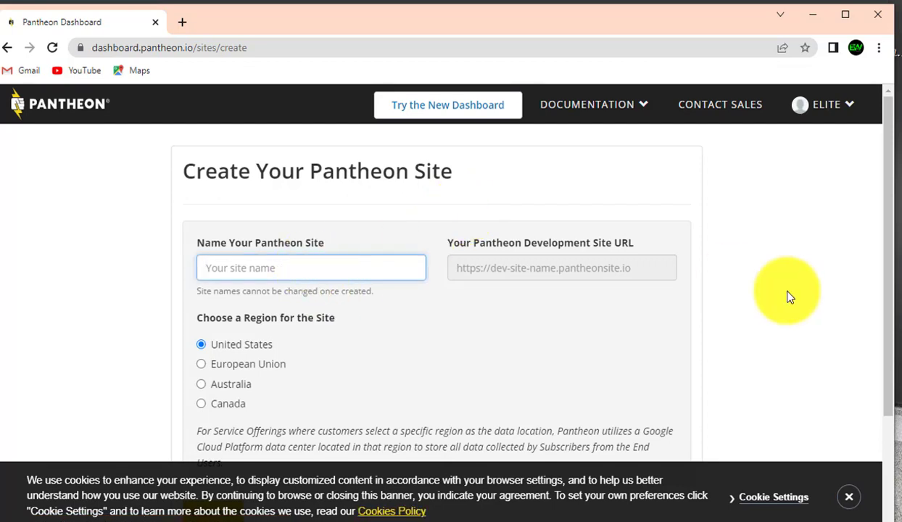
{"action": "left_click", "coordinate": [848, 497]}
{"action": "left_click", "coordinate": [314, 268]}
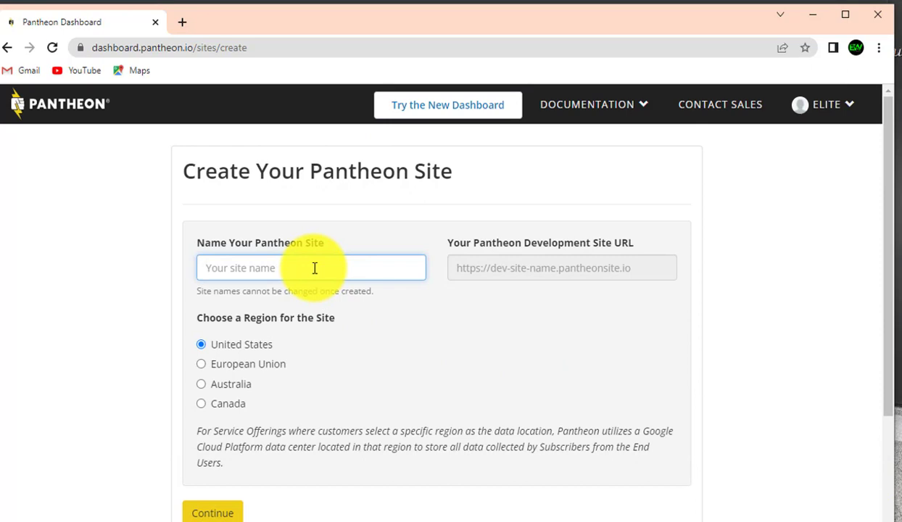
{"action": "type", "text": "brandup"}
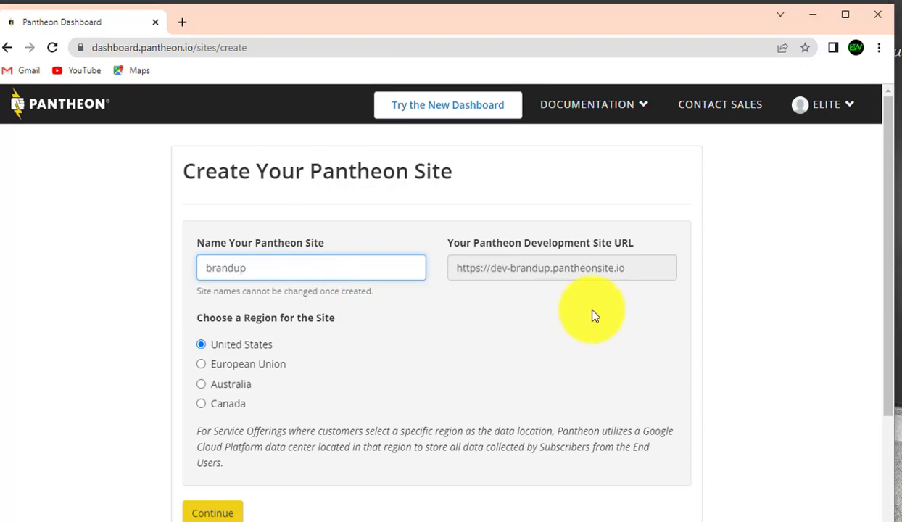
{"action": "scroll", "coordinate": [888, 304], "scroll_direction": "down", "scroll_amount": 1}
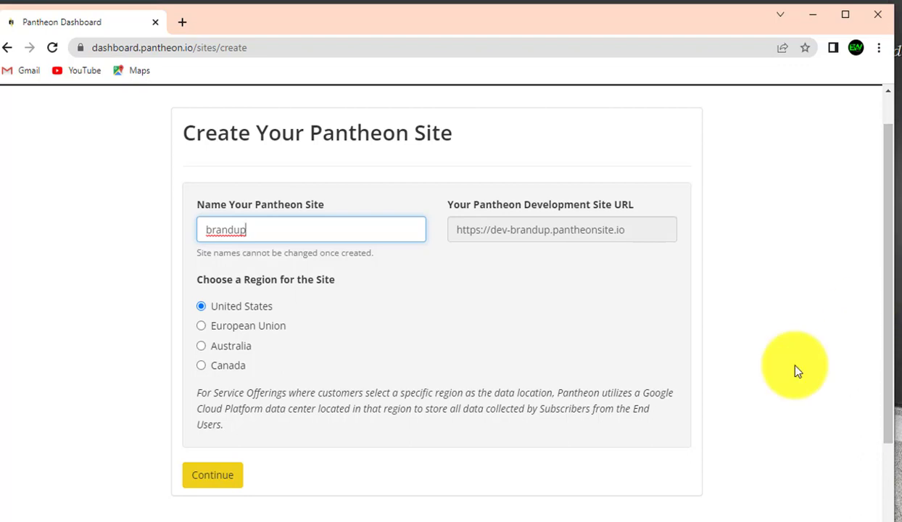
{"action": "left_click", "coordinate": [214, 477]}
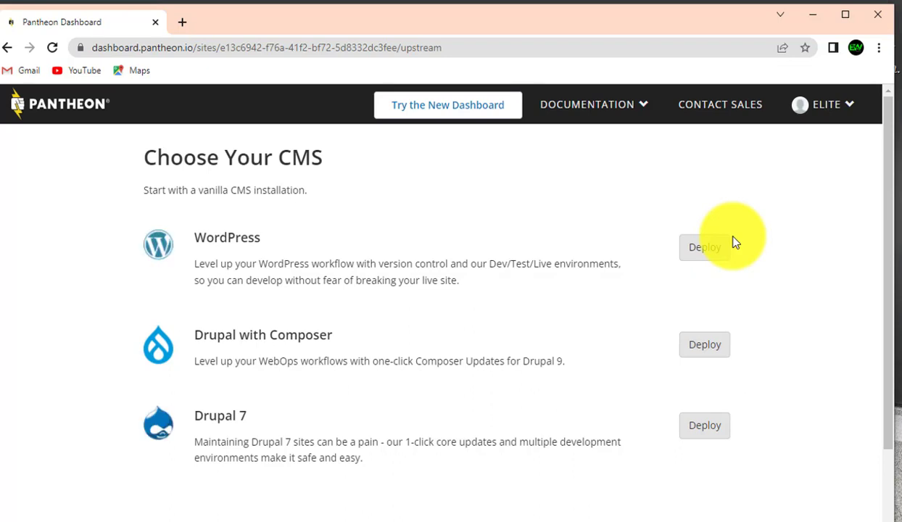
Deploy WordPress as the CMS for the brandup site
{"action": "left_click_drag", "start_coordinate": [891, 241], "coordinate": [889, 289]}
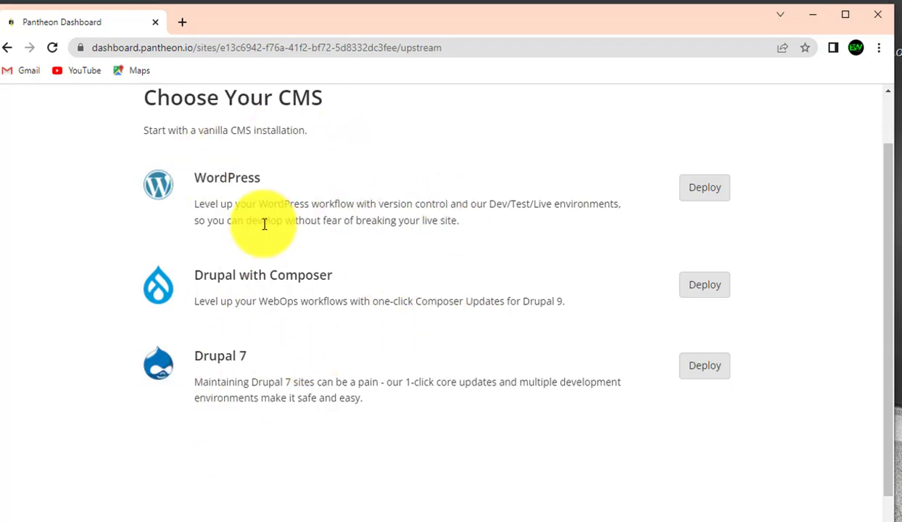
{"action": "left_click", "coordinate": [709, 187]}
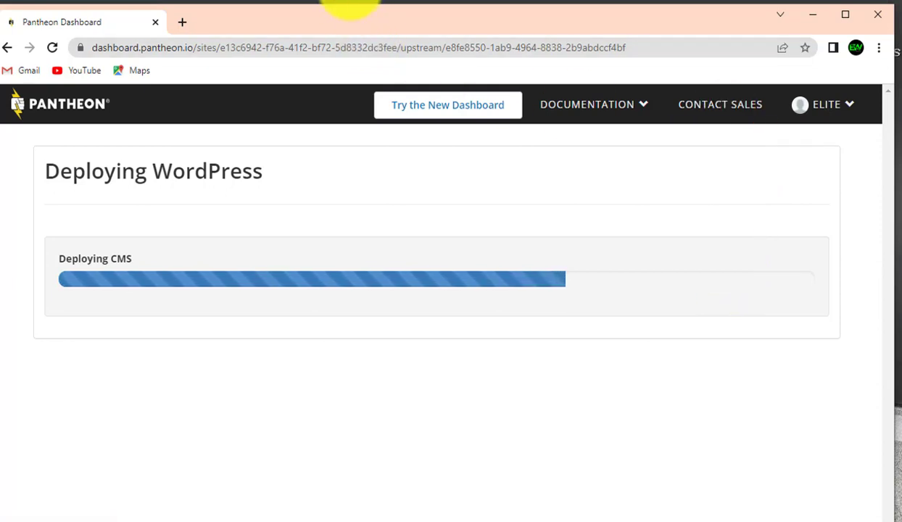
After the WordPress deployment finishes, go to the brandup site dashboard
{"action": "left_click", "coordinate": [349, 1]}
{"action": "left_click", "coordinate": [738, 490]}
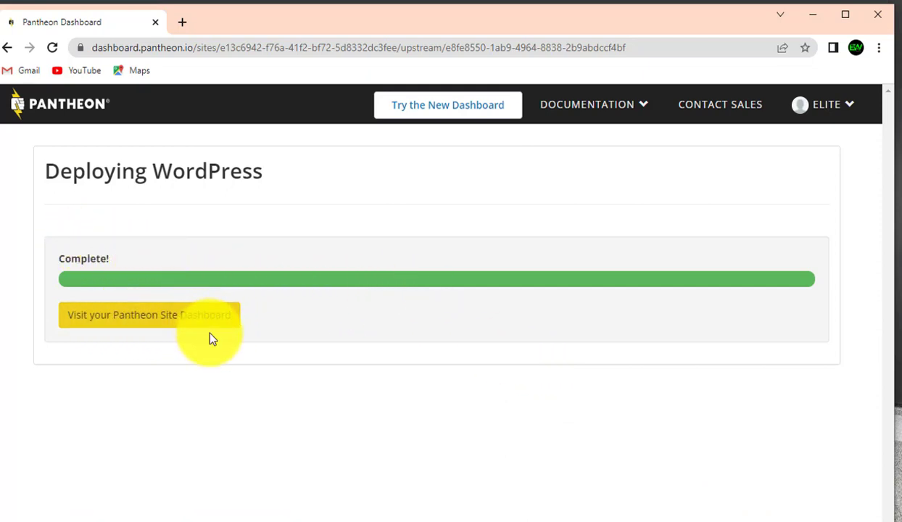
{"action": "left_click", "coordinate": [182, 319]}
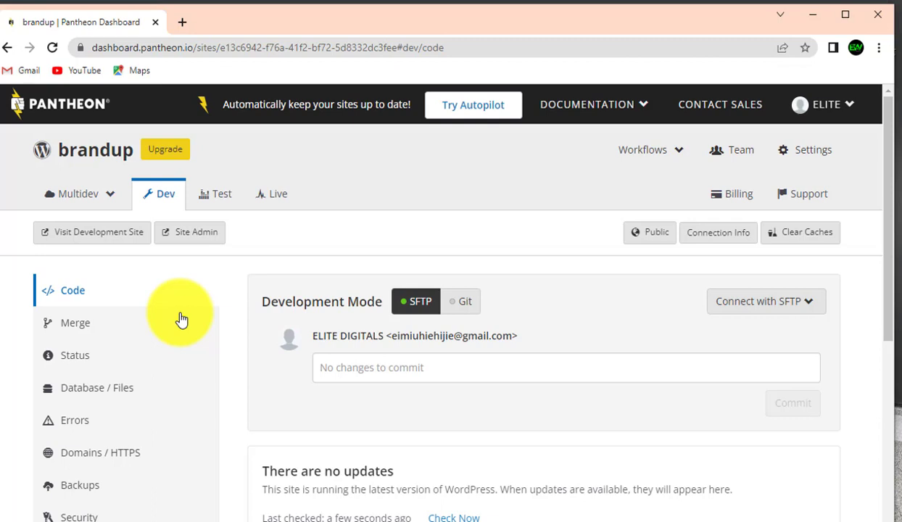
Open the Dev environment's WordPress Site Admin in a new tab
{"action": "mouse_move", "coordinate": [885, 238]}
{"action": "left_mouse_down"}
{"action": "mouse_move", "coordinate": [880, 392]}
{"action": "mouse_move", "coordinate": [888, 247]}
{"action": "left_mouse_up"}
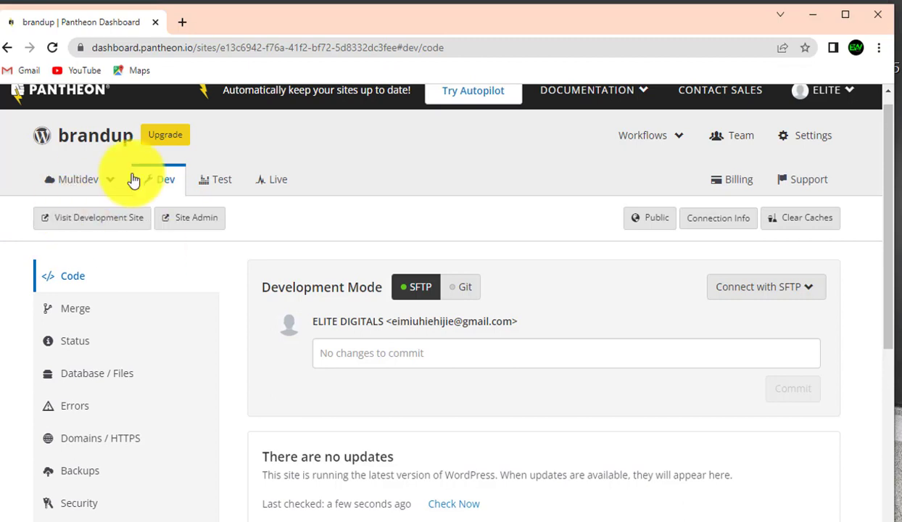
{"action": "left_click", "coordinate": [101, 219]}
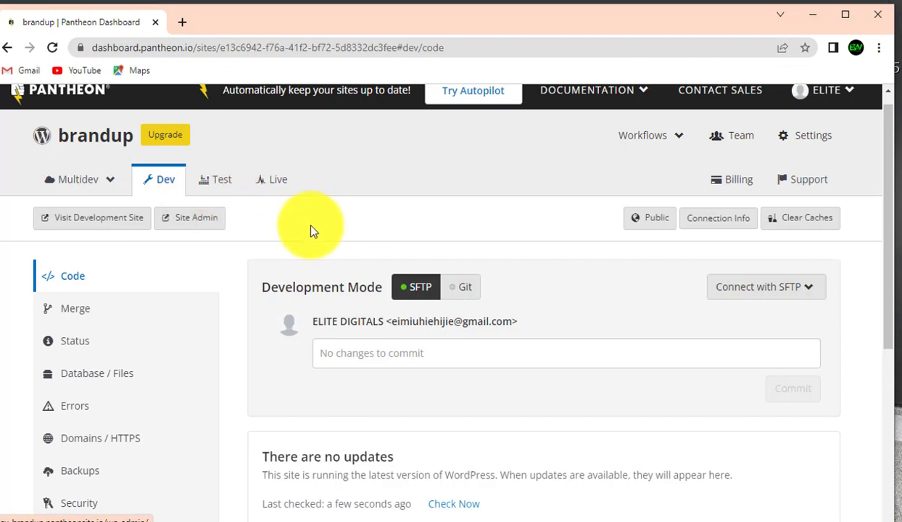
{"action": "left_click", "coordinate": [203, 224]}
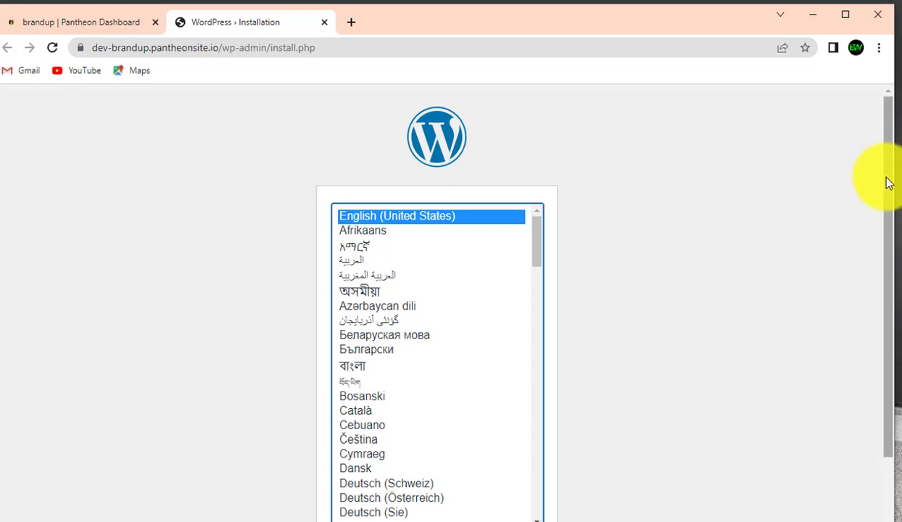
Choose English (United States), then enter site title 'brandup' and username 'admin'
{"action": "left_click_drag", "start_coordinate": [887, 182], "coordinate": [892, 317]}
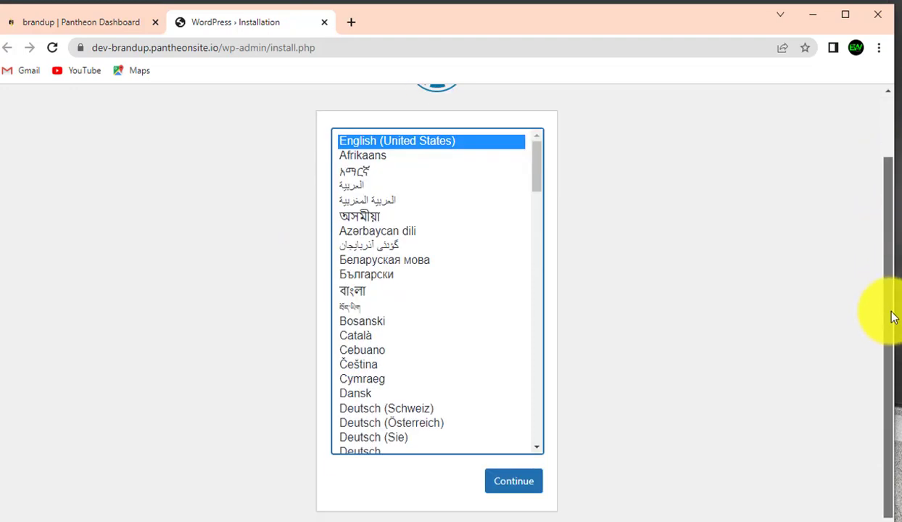
{"action": "left_click", "coordinate": [516, 491]}
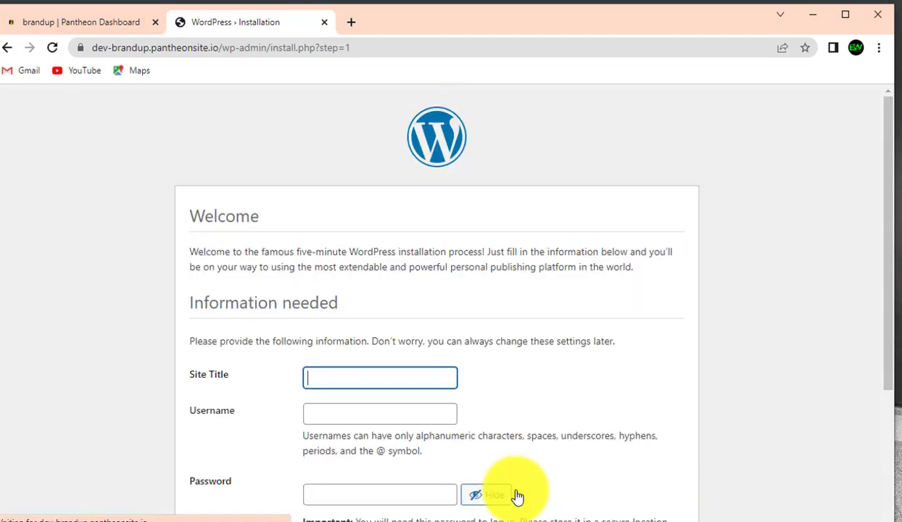
{"action": "left_click", "coordinate": [408, 375]}
{"action": "type", "text": "brandup"}
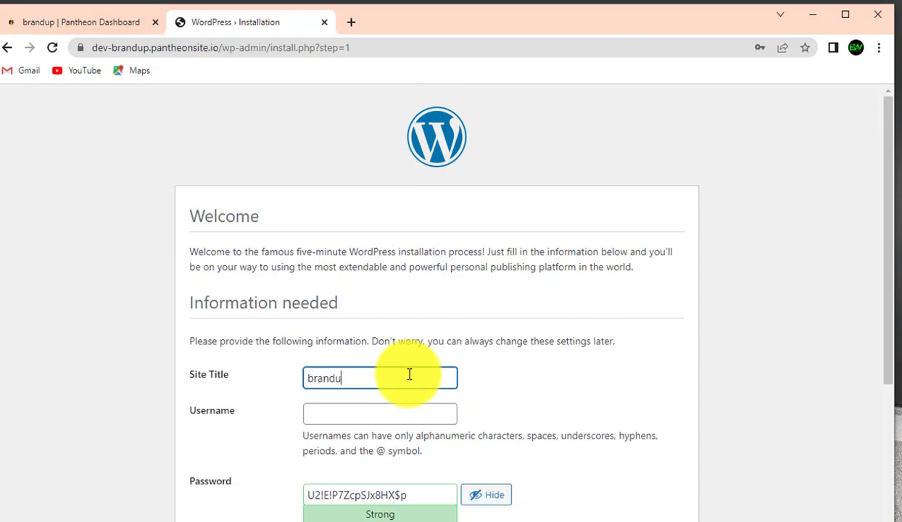
{"action": "left_click", "coordinate": [425, 417]}
{"action": "type", "text": "admin"}
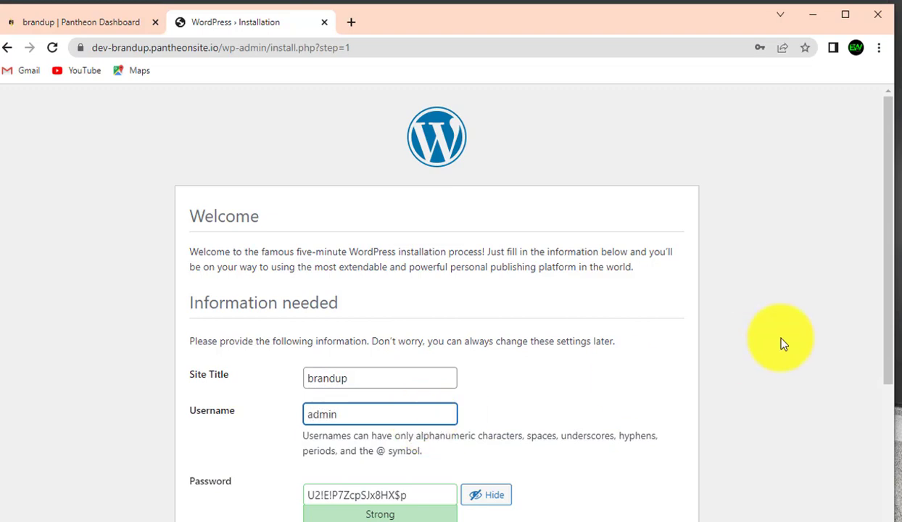
Replace the generated password, enter the admin e-mail address, and install WordPress
{"action": "left_click_drag", "start_coordinate": [886, 302], "coordinate": [886, 373]}
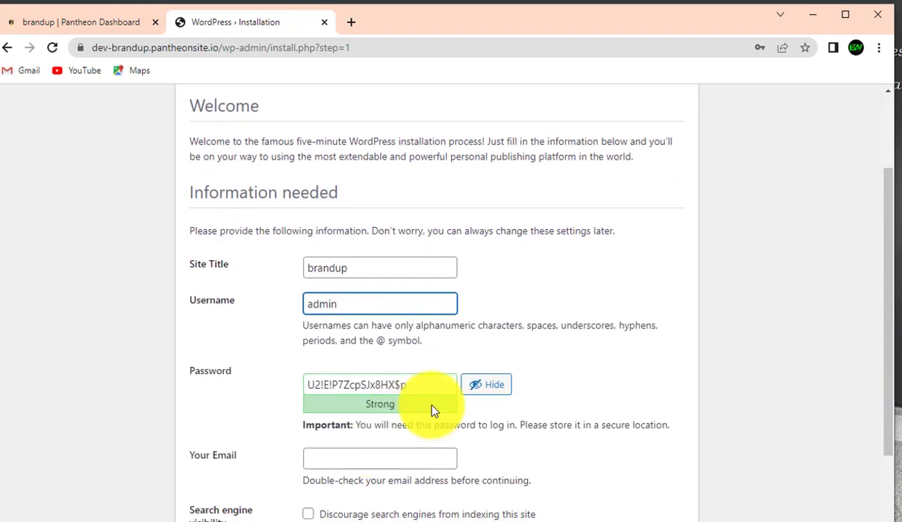
{"action": "left_click_drag", "start_coordinate": [435, 383], "coordinate": [267, 388]}
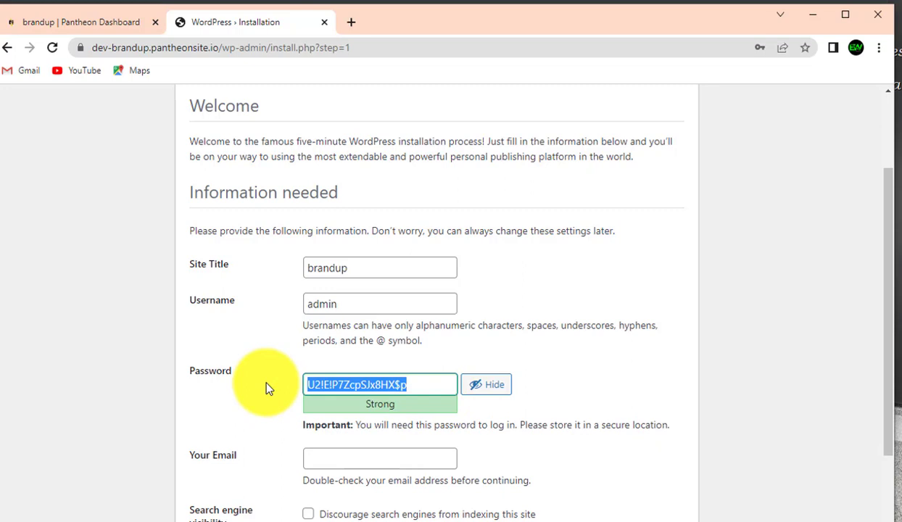
{"action": "type", "text": "password"}
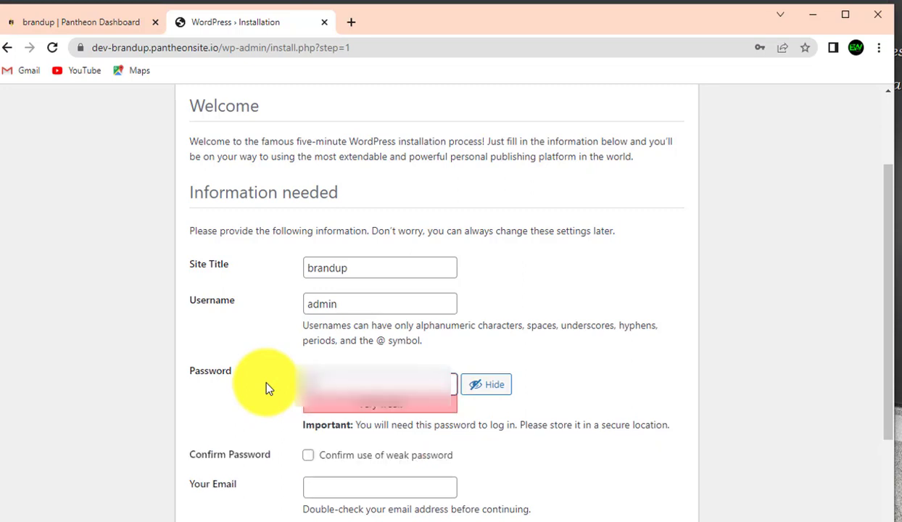
{"action": "type", "text": "*******"}
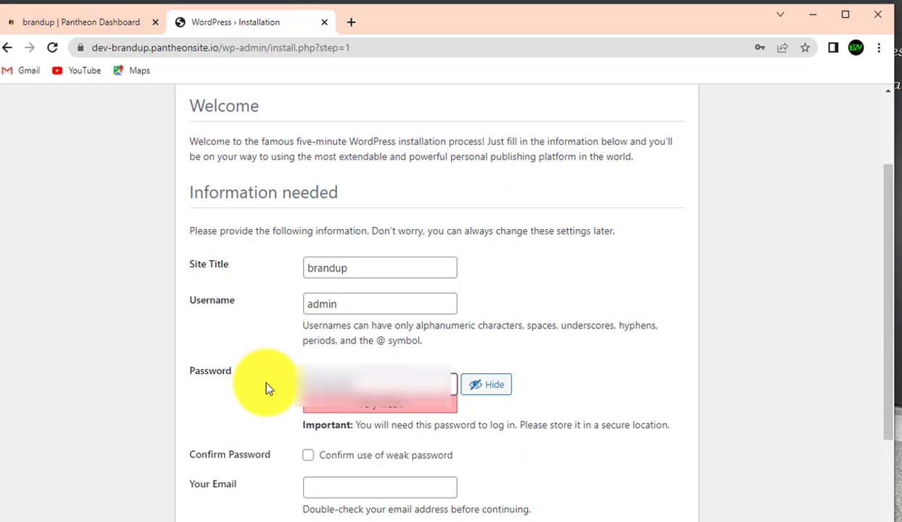
{"action": "type", "text": "**"}
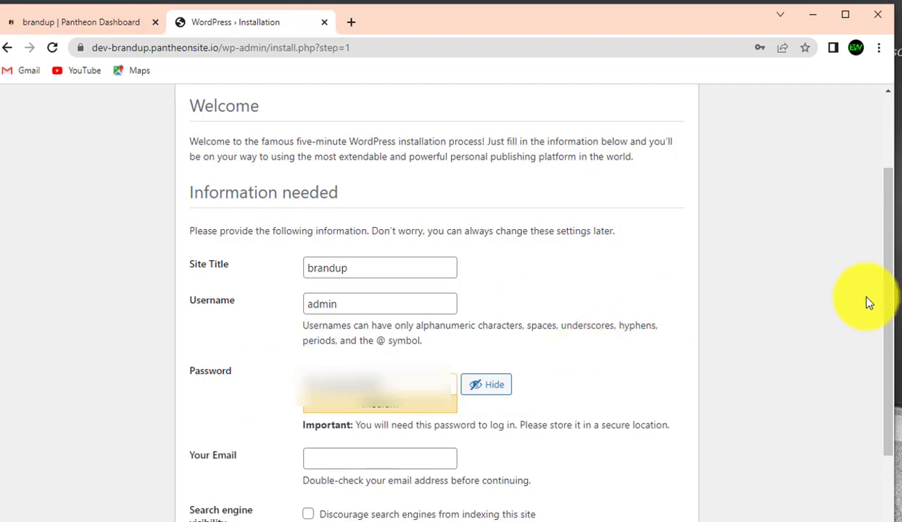
{"action": "left_click_drag", "start_coordinate": [885, 312], "coordinate": [885, 378]}
{"action": "left_click", "coordinate": [382, 355]}
{"action": "type", "text": "brandu"}
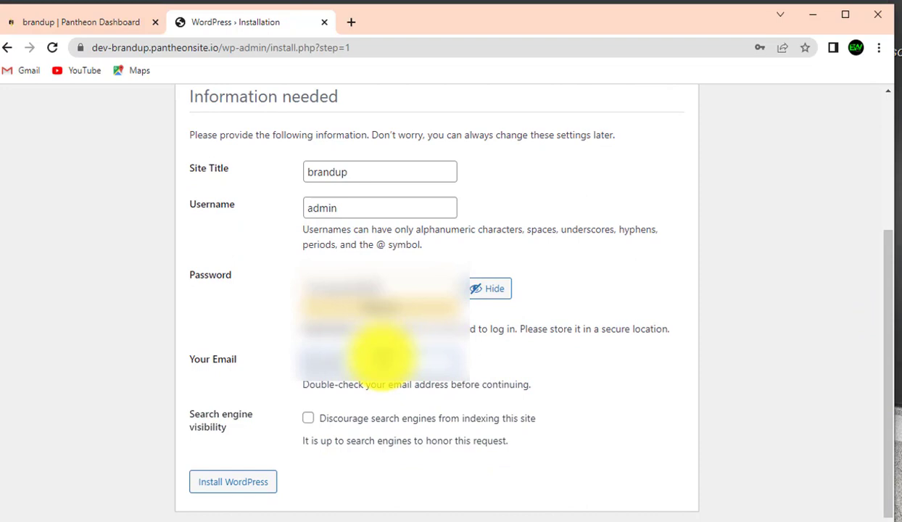
{"action": "type", "text": "p@"}
{"action": "left_click", "coordinate": [238, 480]}
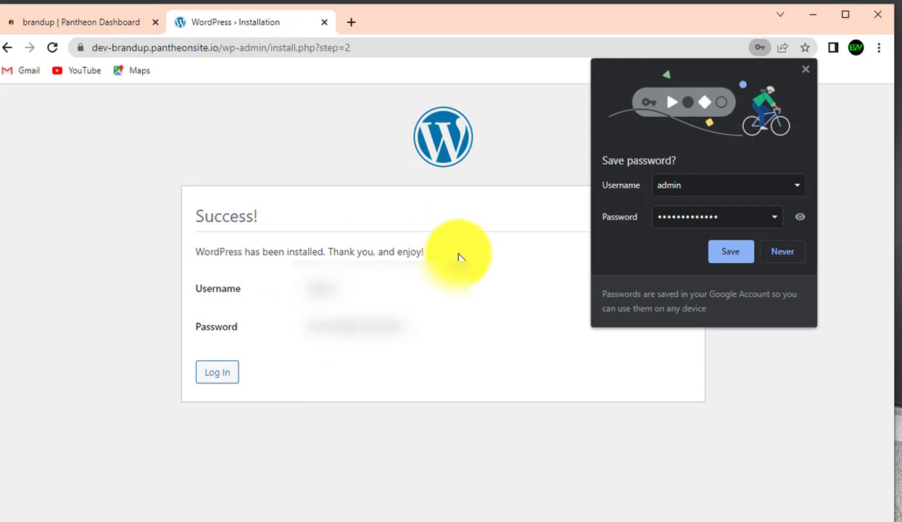
Dismiss the save-password popup and log in to WordPress as 'admin' with the account password
{"action": "left_click", "coordinate": [805, 69]}
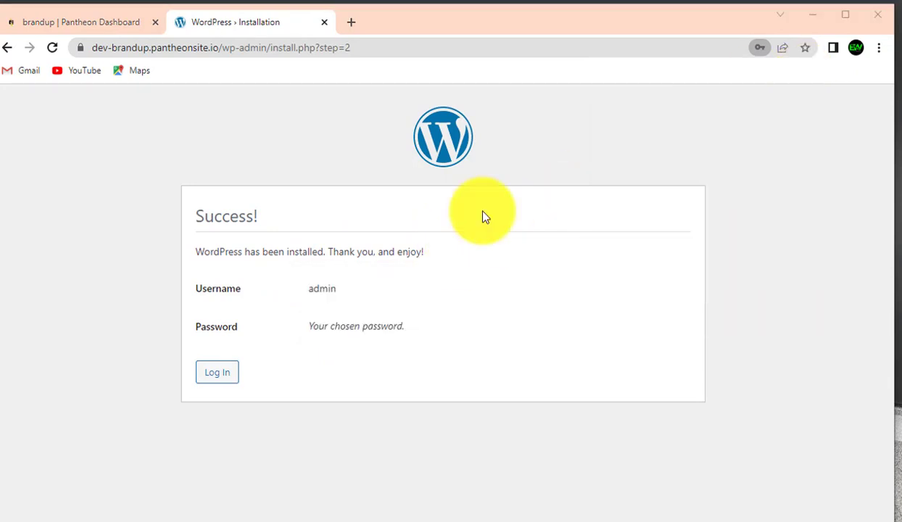
{"action": "left_click", "coordinate": [217, 373]}
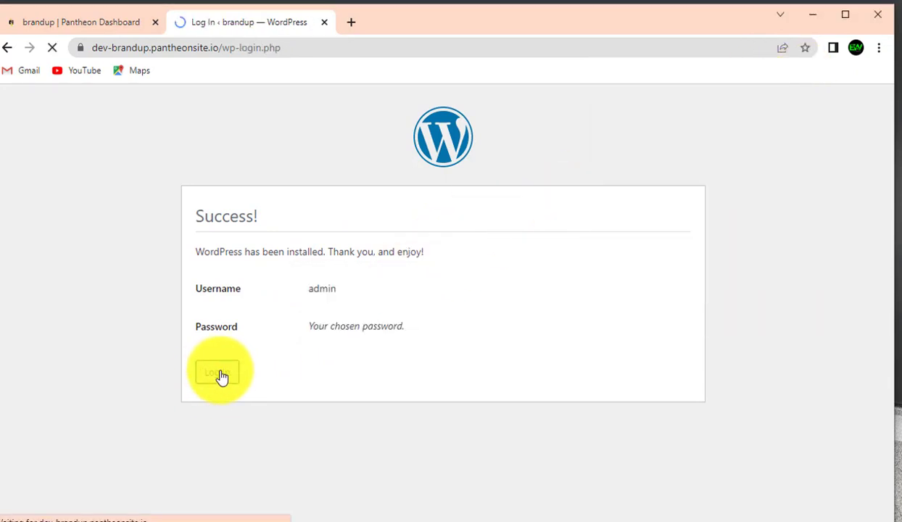
{"action": "left_click", "coordinate": [358, 300]}
{"action": "type", "text": "admin"}
{"action": "key", "text": "Tab"}
{"action": "type", "text": "••••••••"}
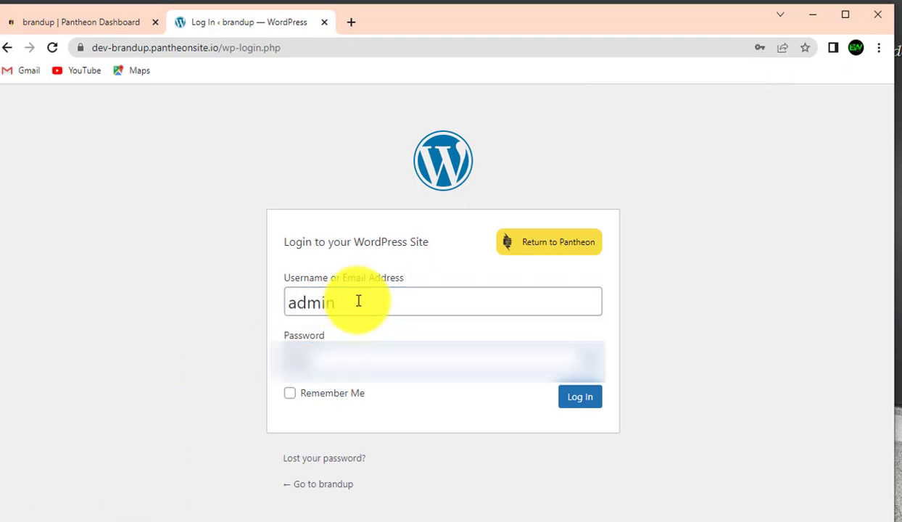
{"action": "type", "text": "•••••"}
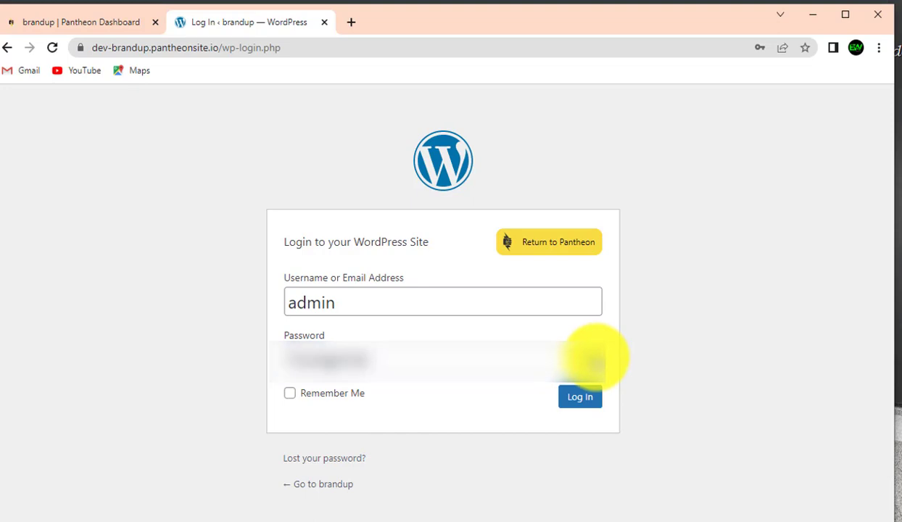
{"action": "double_click", "coordinate": [489, 365]}
{"action": "type", "text": "••••••••••••"}
{"action": "key", "text": "Return"}
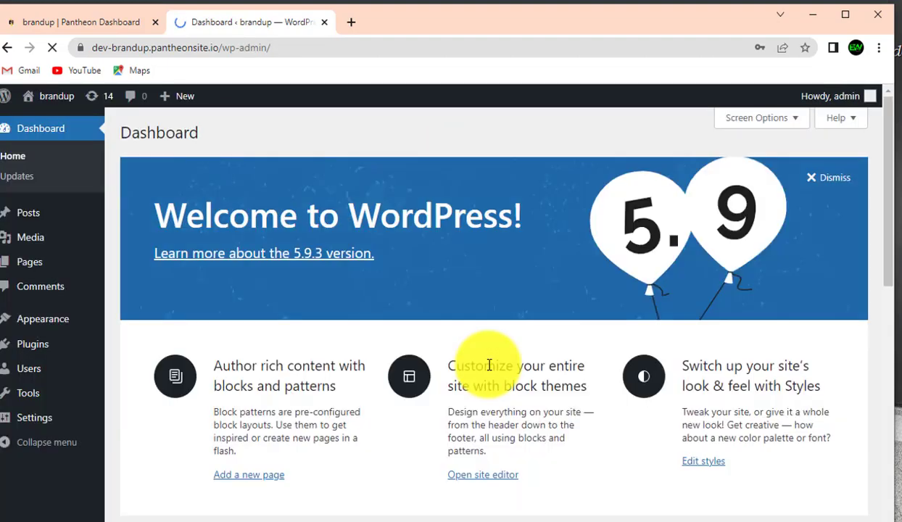
Dismiss the Welcome to WordPress panel and close the browser's save-password bubble
{"action": "left_click", "coordinate": [828, 177]}
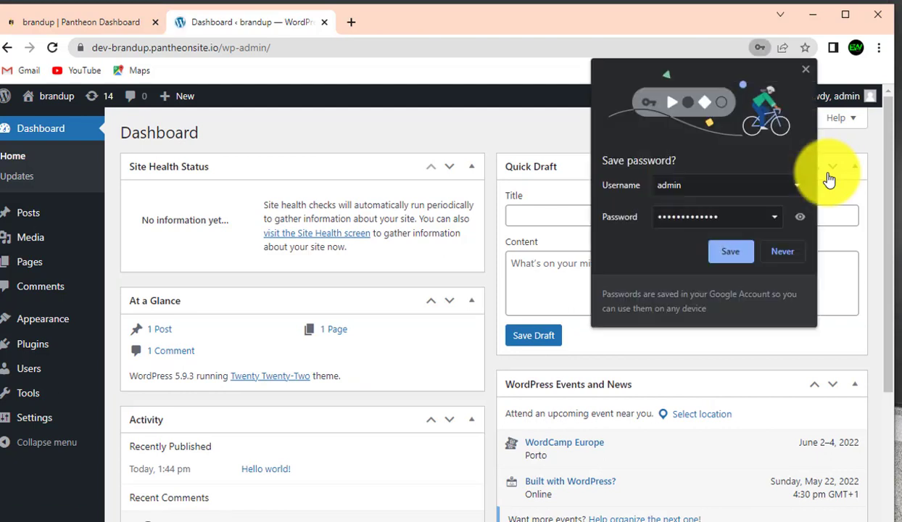
{"action": "left_click", "coordinate": [804, 70]}
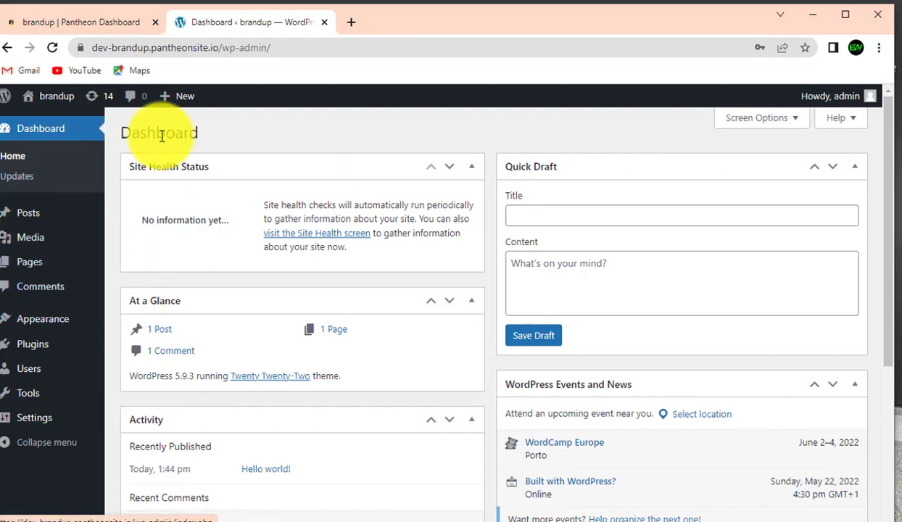
Open the brandup home page at dev-brandup.pantheonsite.io in a new tab and view it
{"action": "right_click", "coordinate": [48, 100]}
{"action": "right_click", "coordinate": [35, 116]}
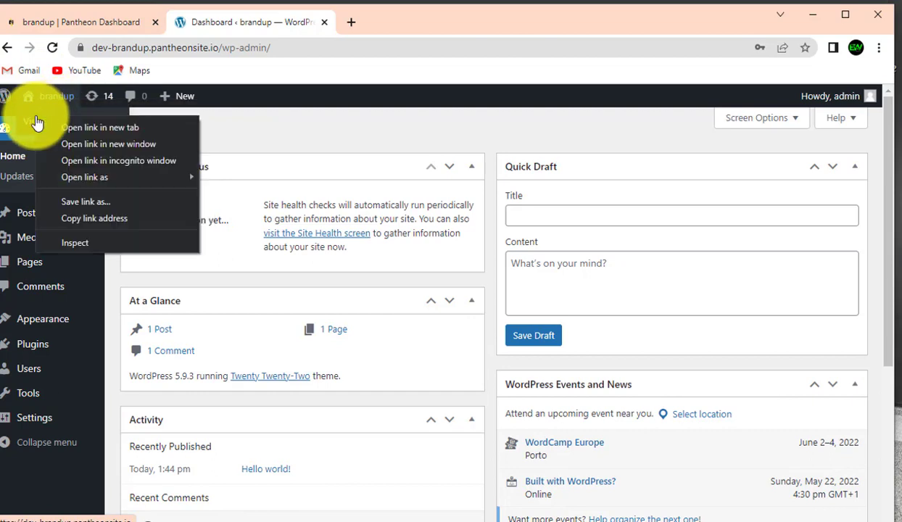
{"action": "left_click", "coordinate": [86, 126]}
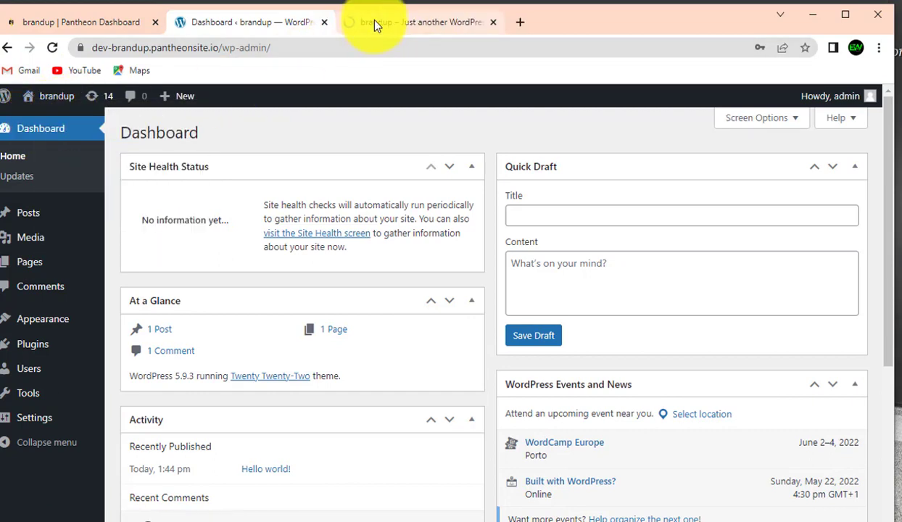
{"action": "left_click", "coordinate": [365, 20]}
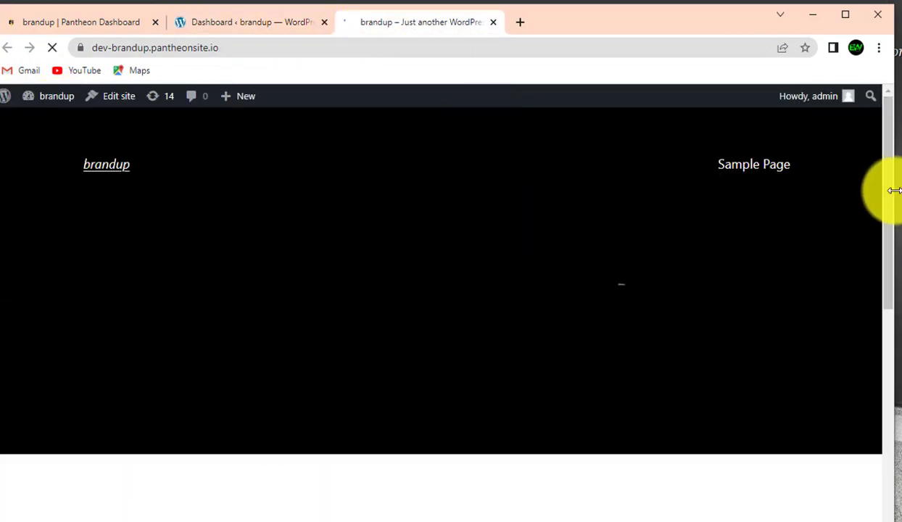
{"action": "left_click_drag", "start_coordinate": [886, 198], "coordinate": [899, 104]}
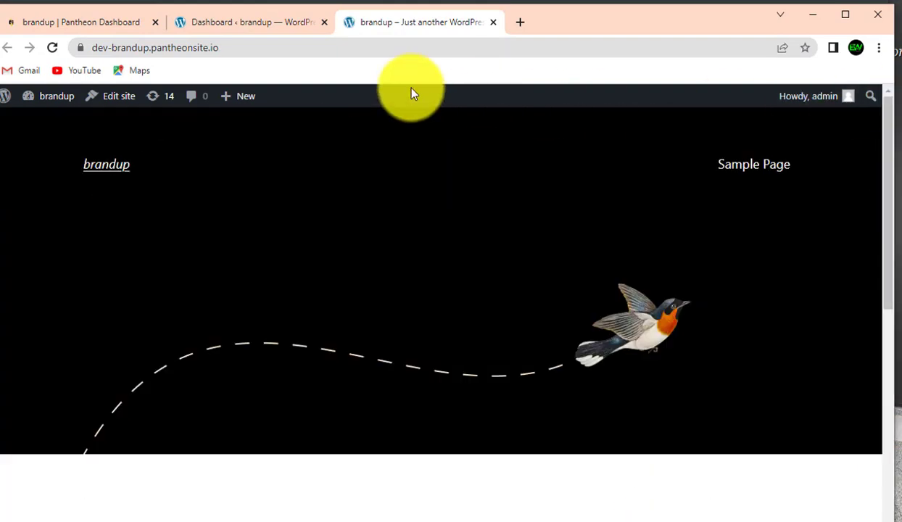
{"action": "left_click", "coordinate": [343, 53]}
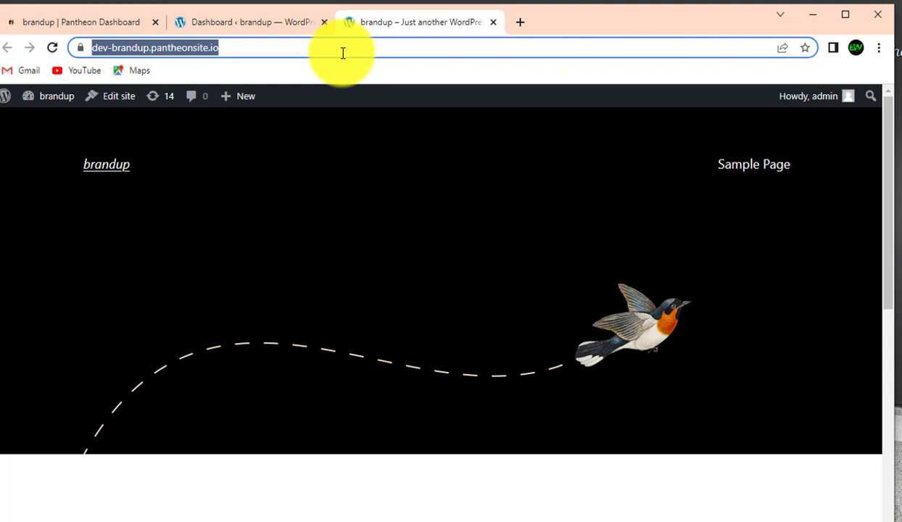
From the admin dashboard, install and activate the Astra theme via Themes > Add New, then return to the front end
{"action": "left_click", "coordinate": [258, 29]}
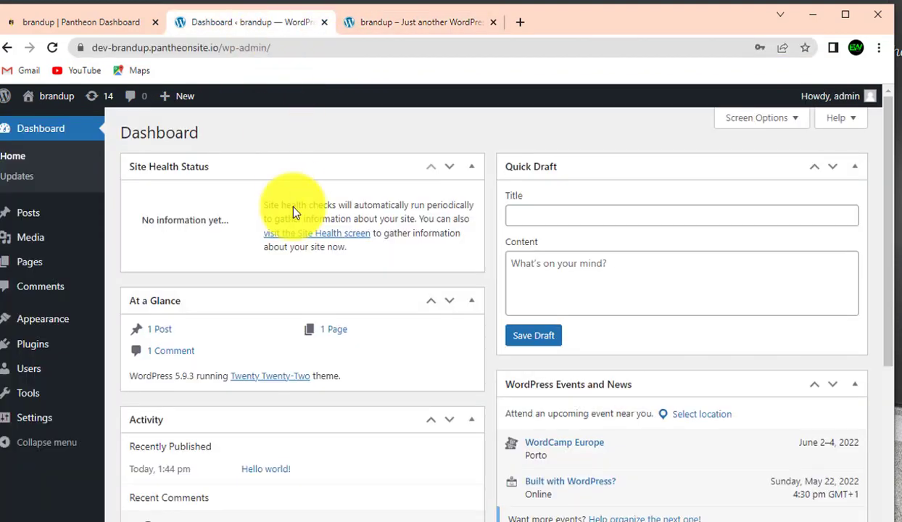
{"action": "mouse_move", "coordinate": [74, 325]}
{"action": "left_click", "coordinate": [133, 328]}
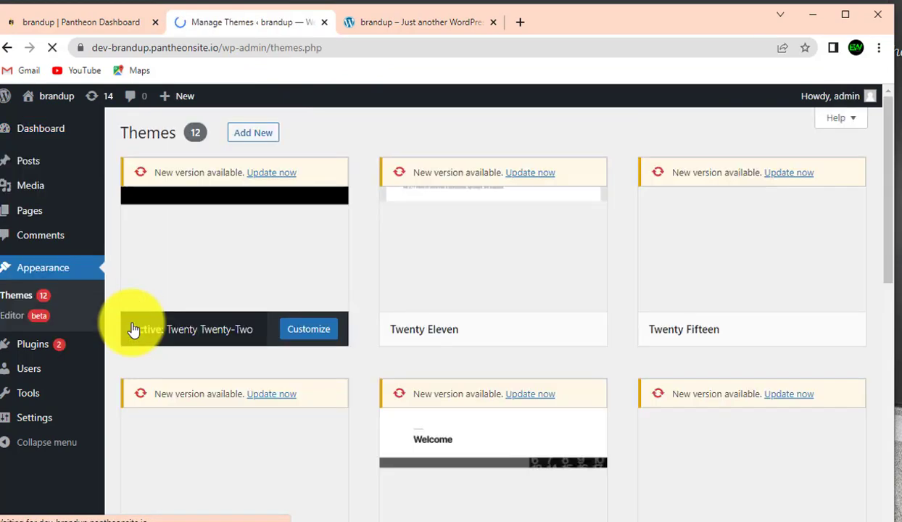
{"action": "left_click", "coordinate": [260, 135]}
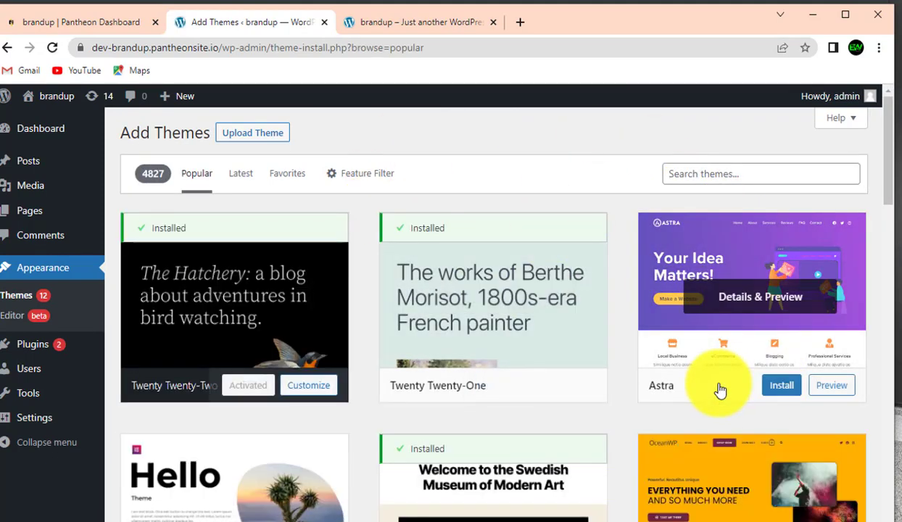
{"action": "left_click", "coordinate": [781, 392]}
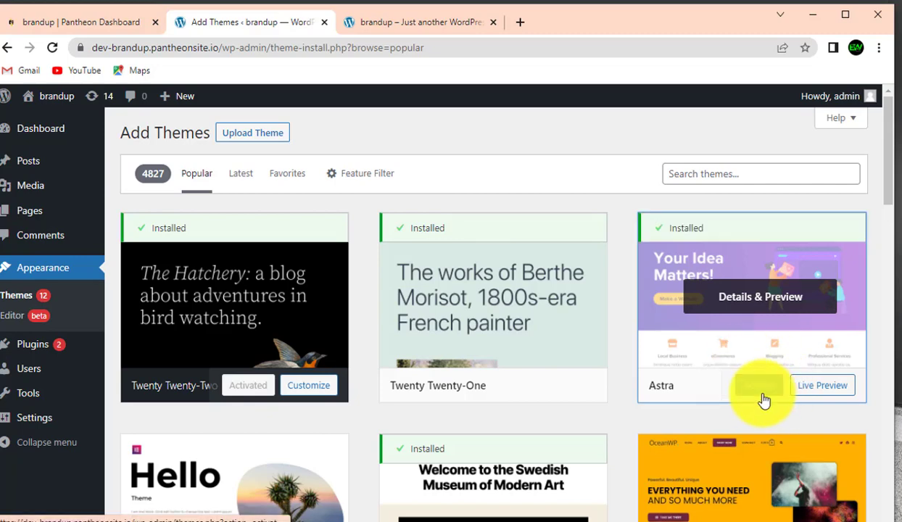
{"action": "left_click", "coordinate": [758, 386]}
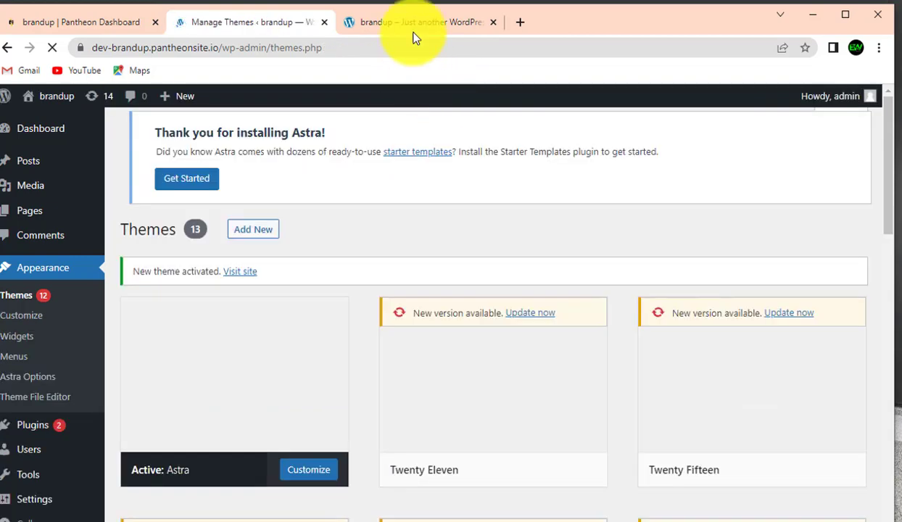
{"action": "left_click", "coordinate": [416, 21]}
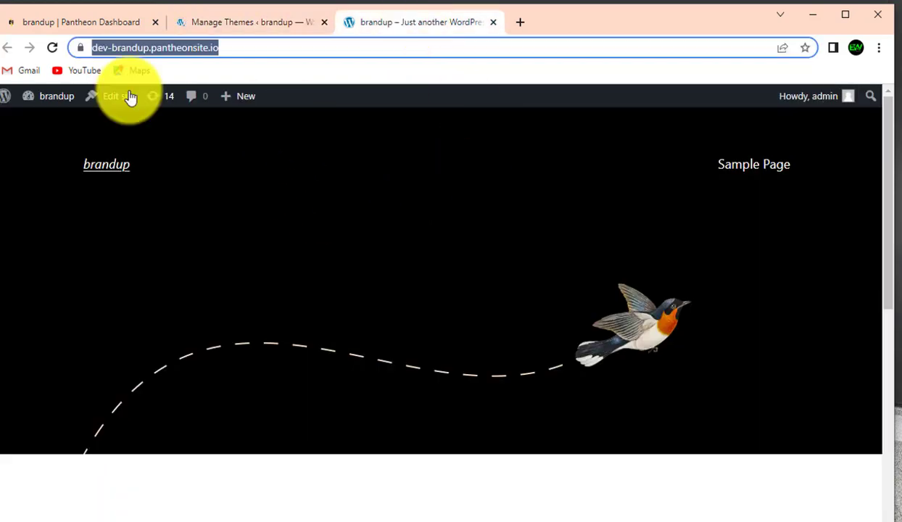
Reload the brandup homepage to check the Astra theme, then switch to Camtasia
{"action": "left_click", "coordinate": [55, 47]}
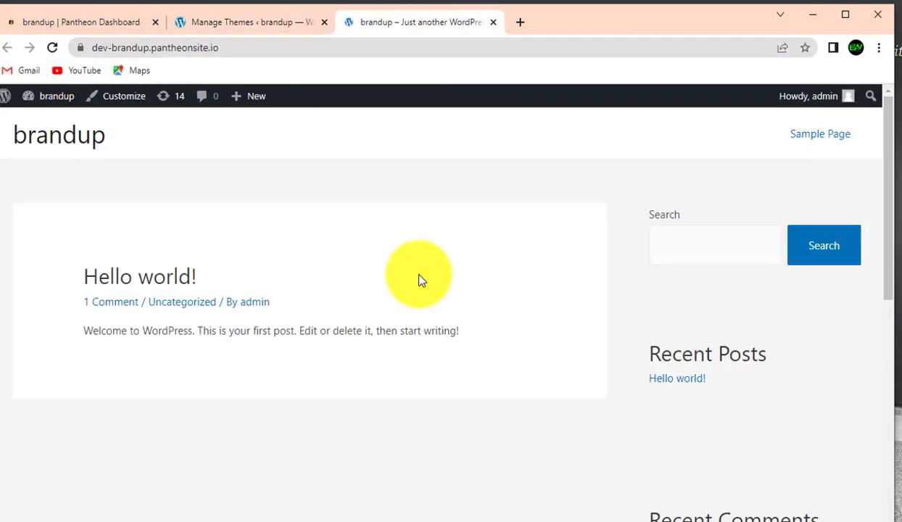
{"action": "scroll", "coordinate": [881, 276], "scroll_direction": "down", "scroll_amount": 6}
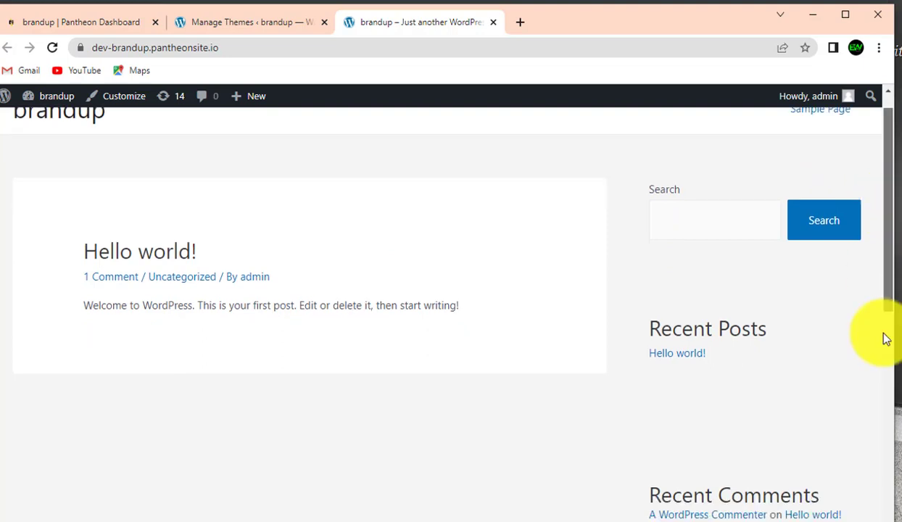
{"action": "scroll", "coordinate": [890, 304], "scroll_direction": "up", "scroll_amount": 8}
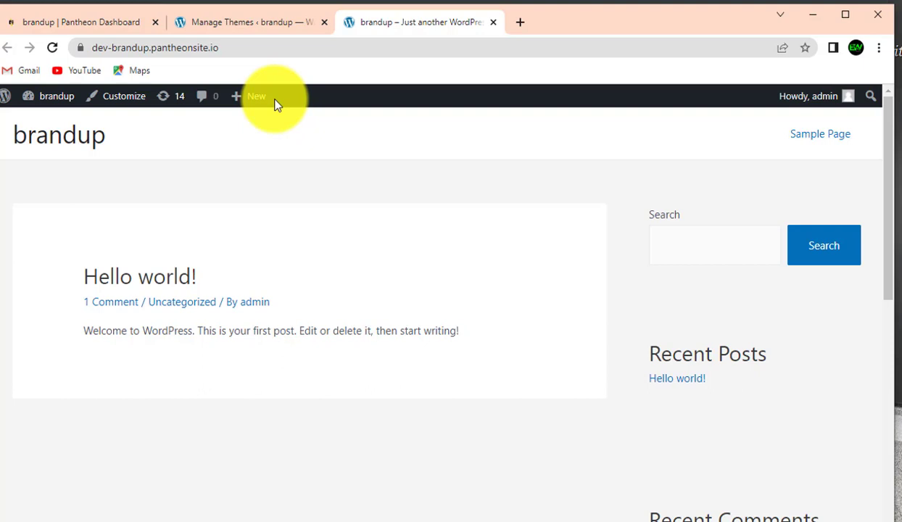
{"action": "mouse_move", "coordinate": [277, 4]}
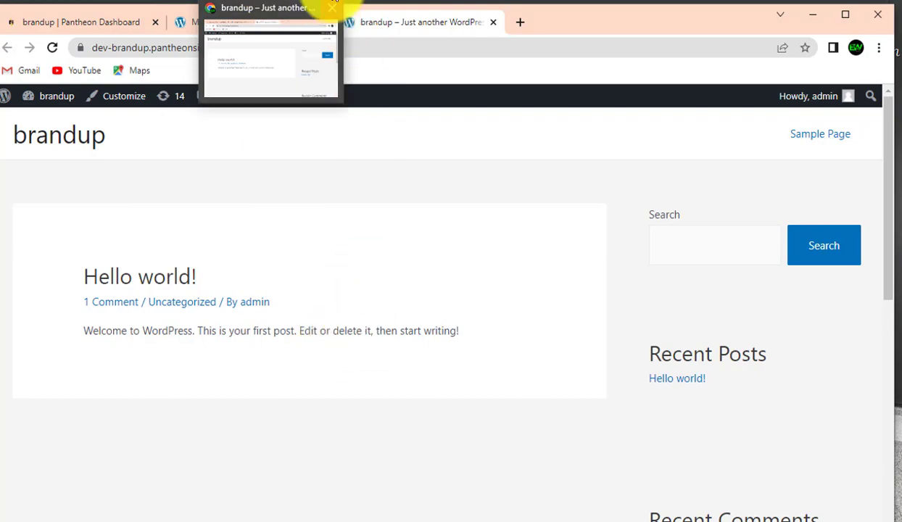
{"action": "left_click", "coordinate": [326, 5]}
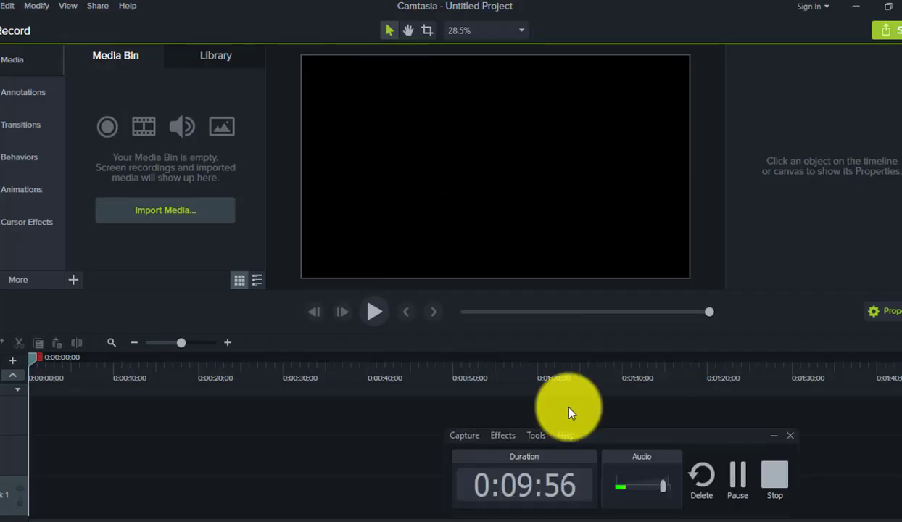